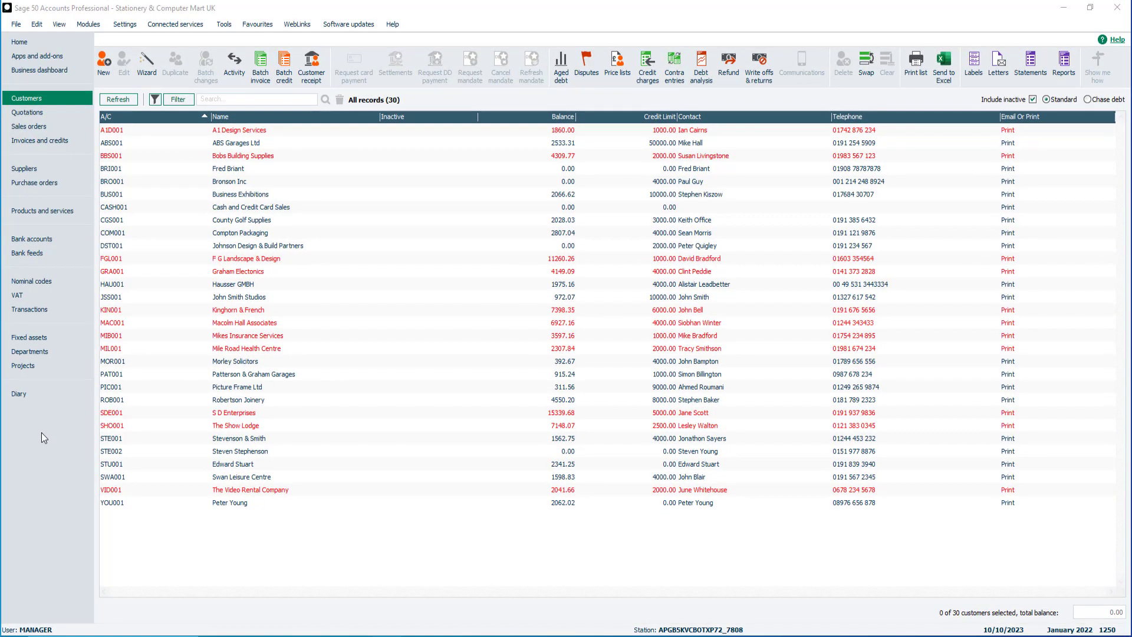
# Give ABS Garages Ltd (ABS001) an Email 1 address, enable sending documents by email, and save.
pyautogui.click(281, 144)
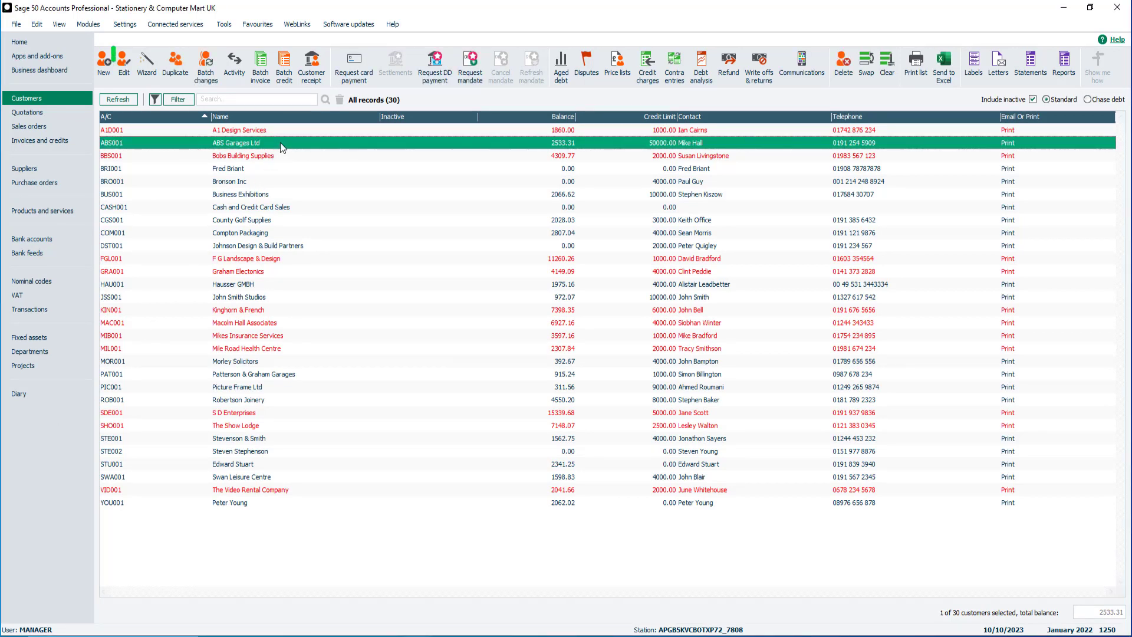
pyautogui.click(124, 74)
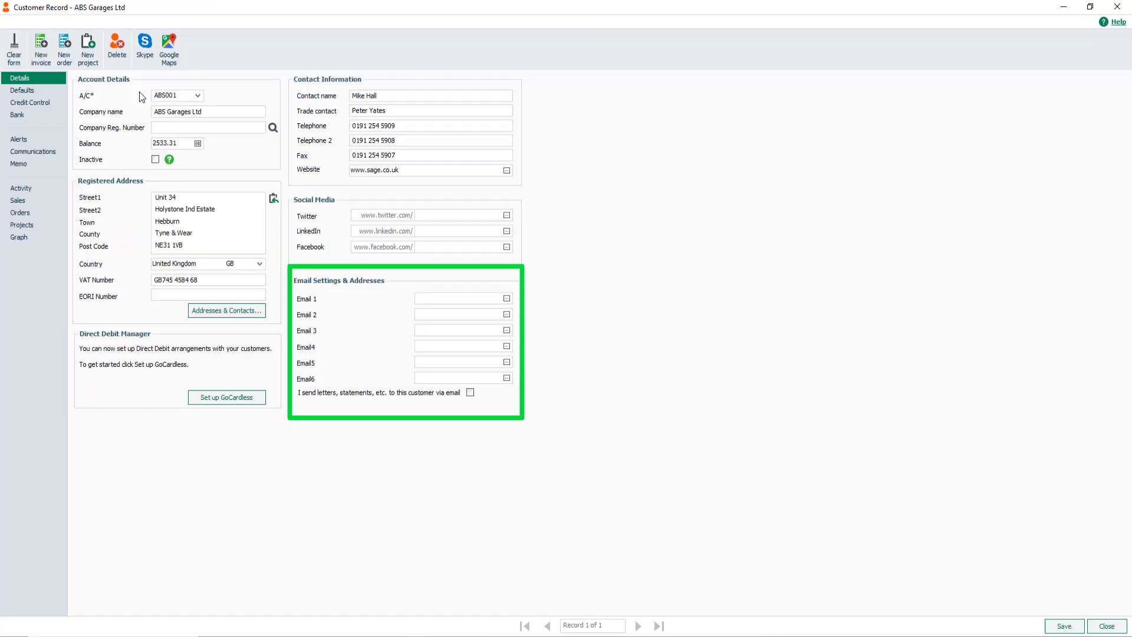
pyautogui.click(429, 299)
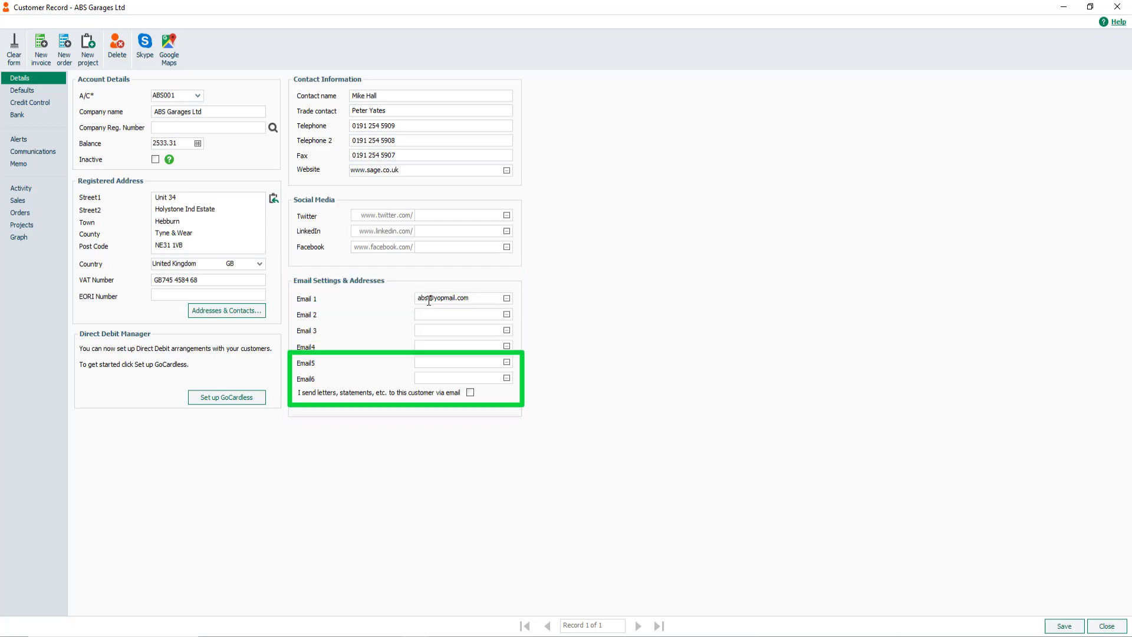
pyautogui.click(470, 393)
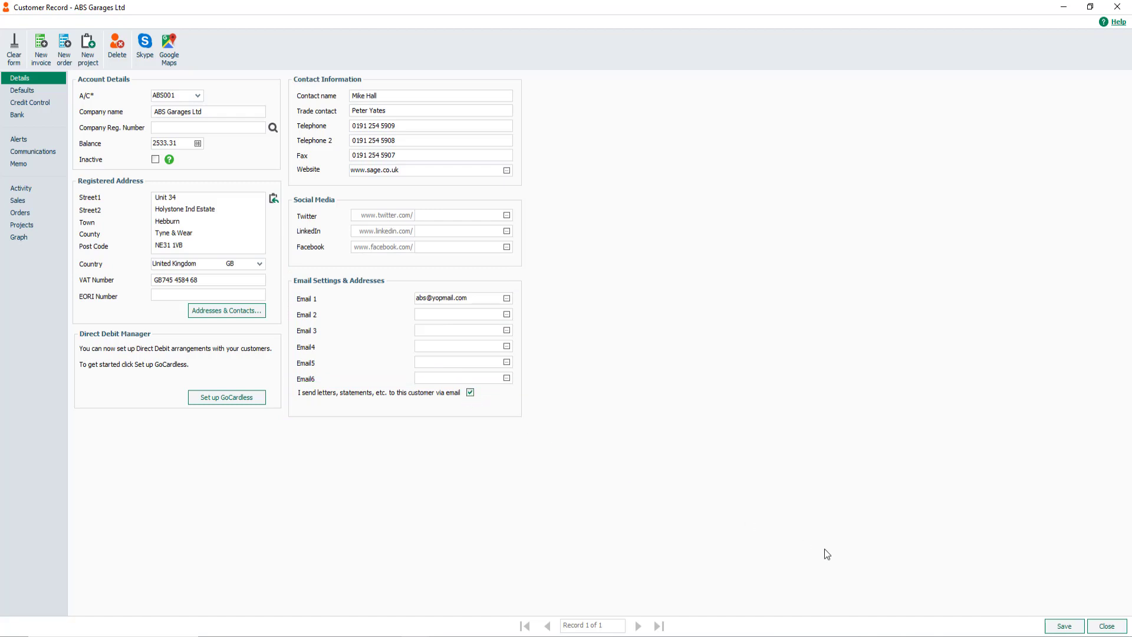
pyautogui.click(1056, 628)
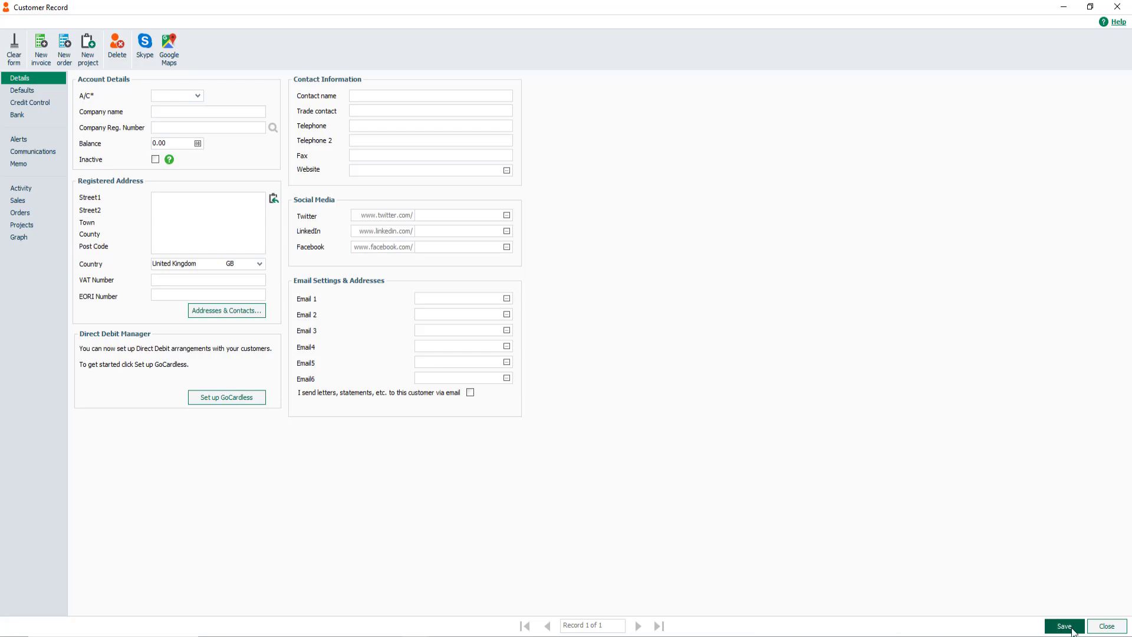
# Close the customer record, open Invoices and credits, and select invoice 87 for Business Exhibitions.
pyautogui.click(1107, 626)
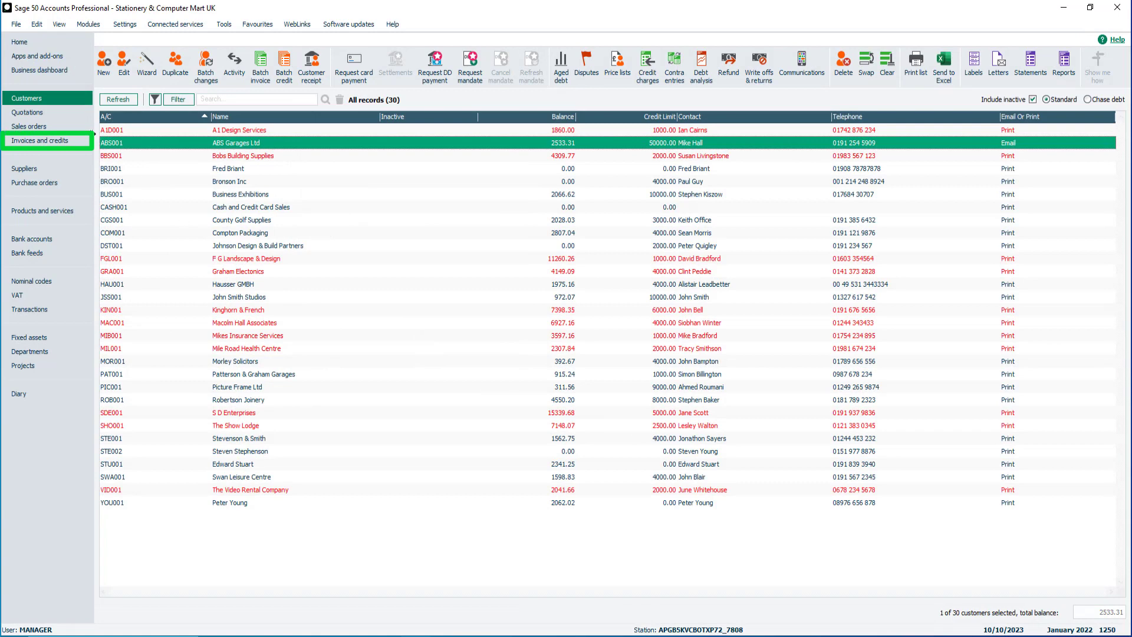
pyautogui.click(58, 142)
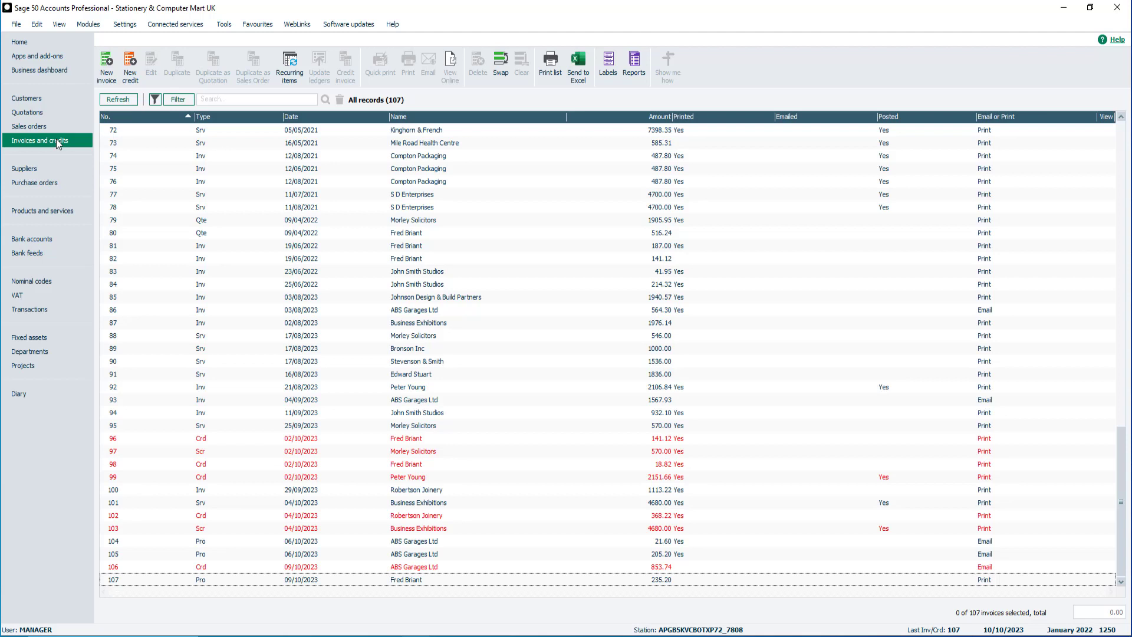
pyautogui.click(338, 540)
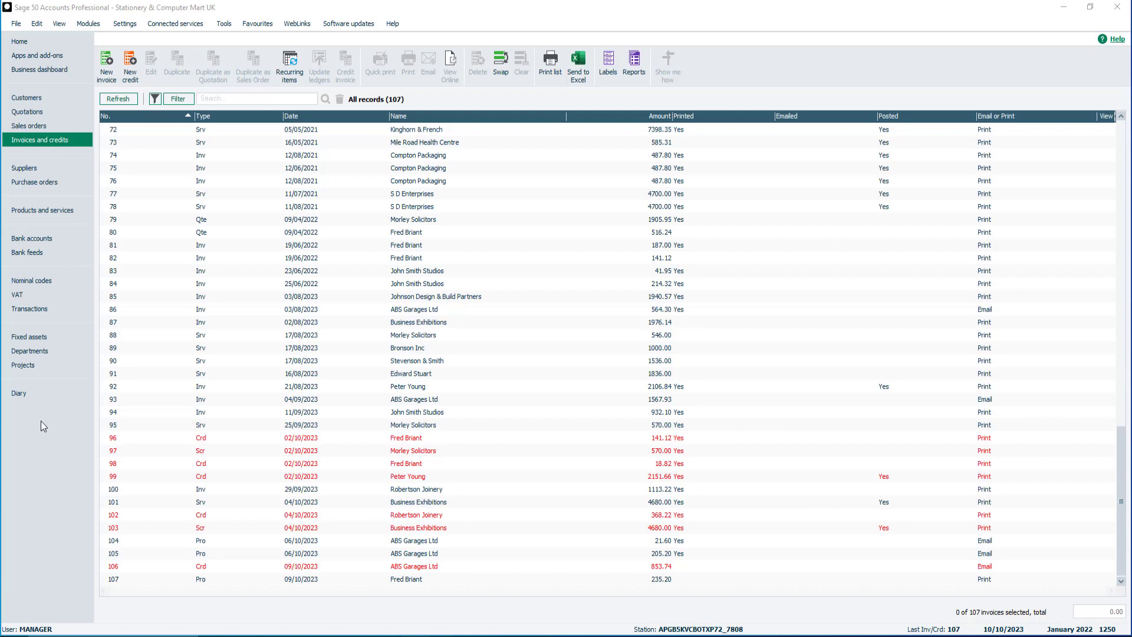
pyautogui.click(178, 320)
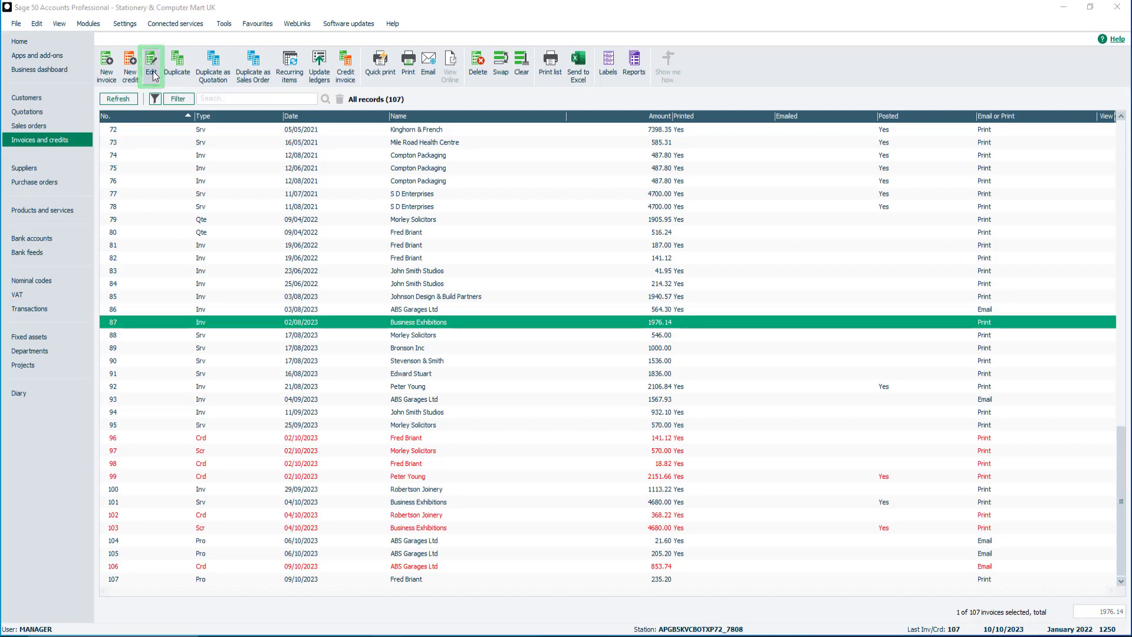
# Open invoice 87 and show the full list of invoice Layouts for printing.
pyautogui.click(151, 62)
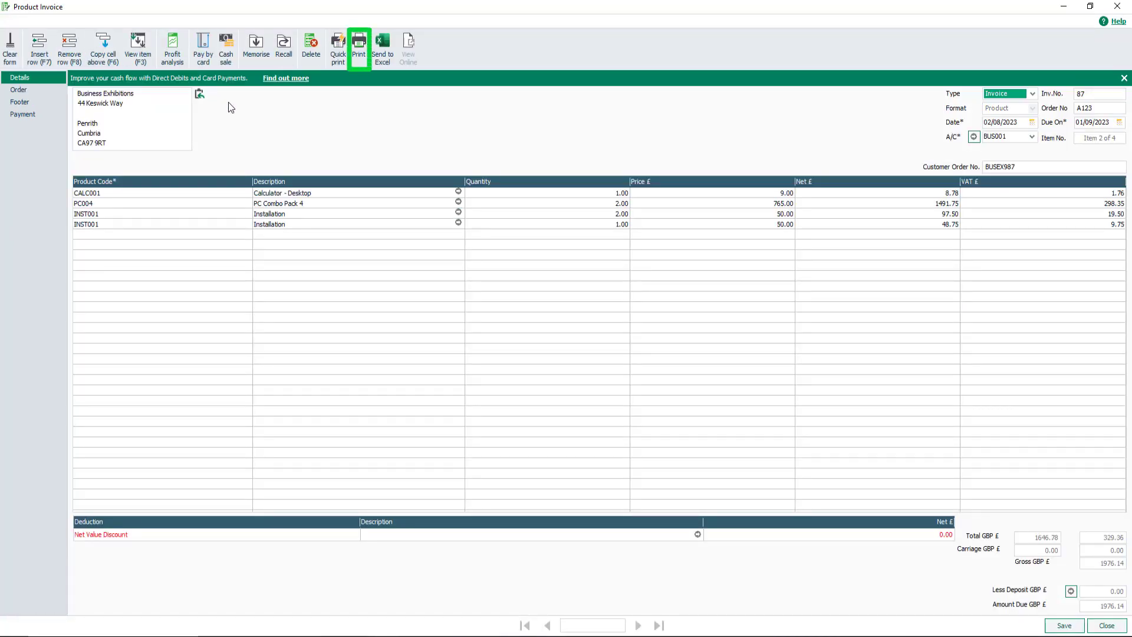
pyautogui.click(359, 49)
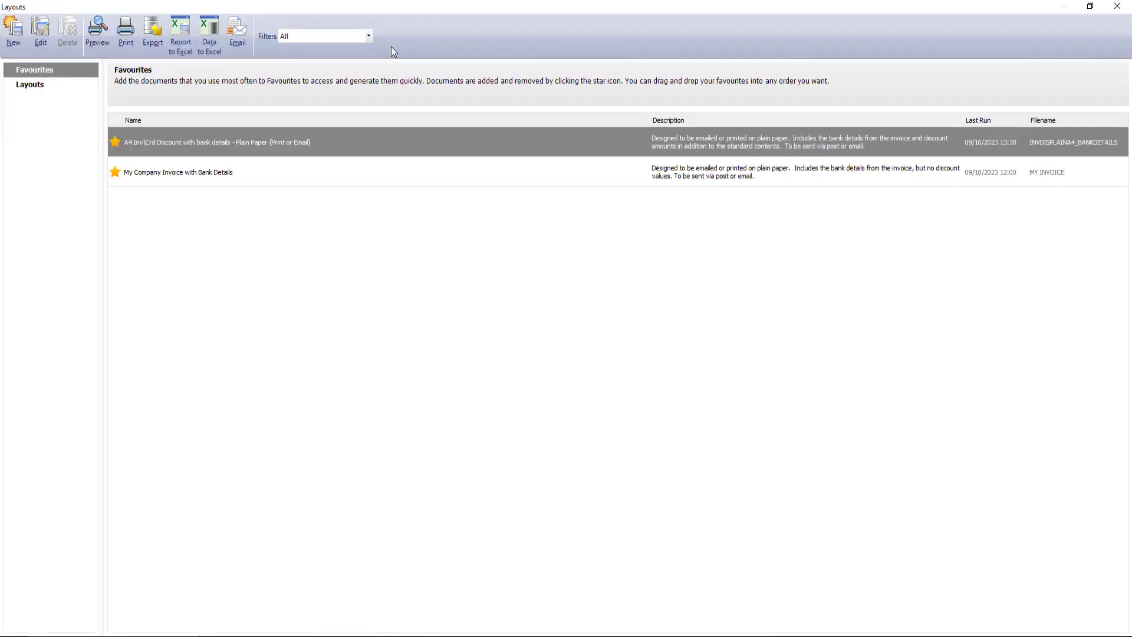
pyautogui.click(35, 88)
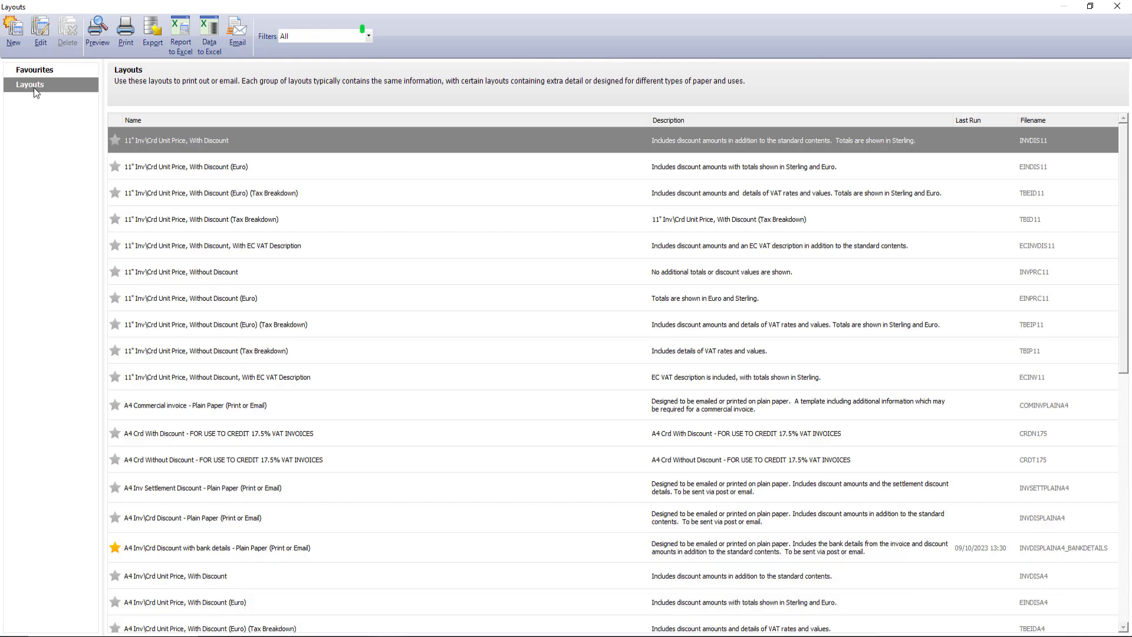
# Leave the layout filter on All and return to the two Favourites layouts.
pyautogui.click(370, 36)
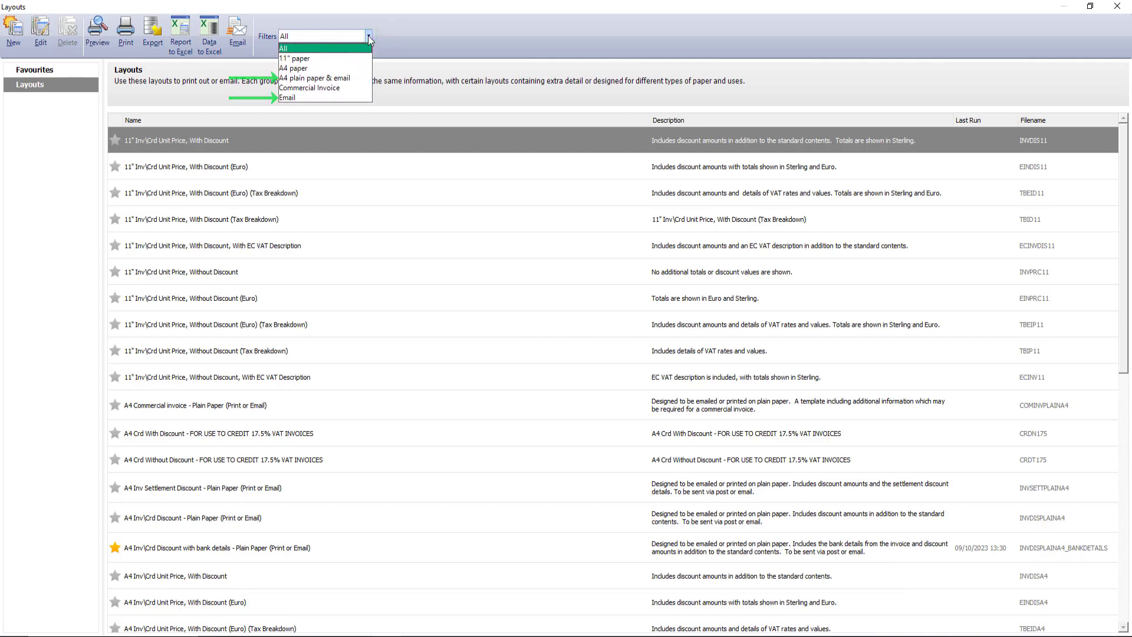
pyautogui.click(369, 37)
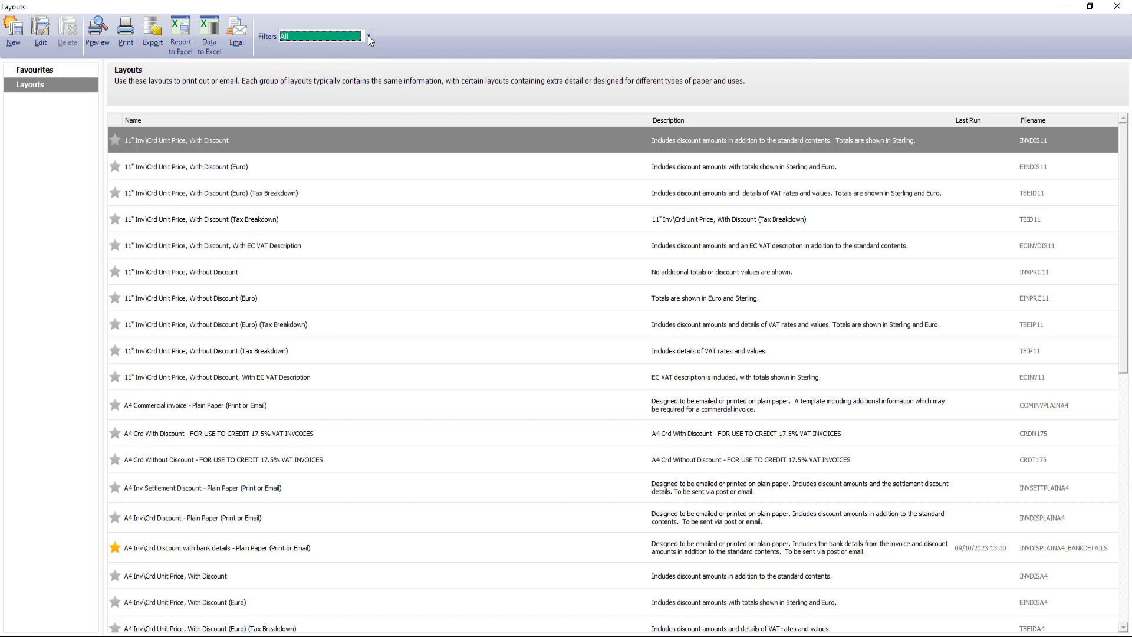
pyautogui.click(35, 70)
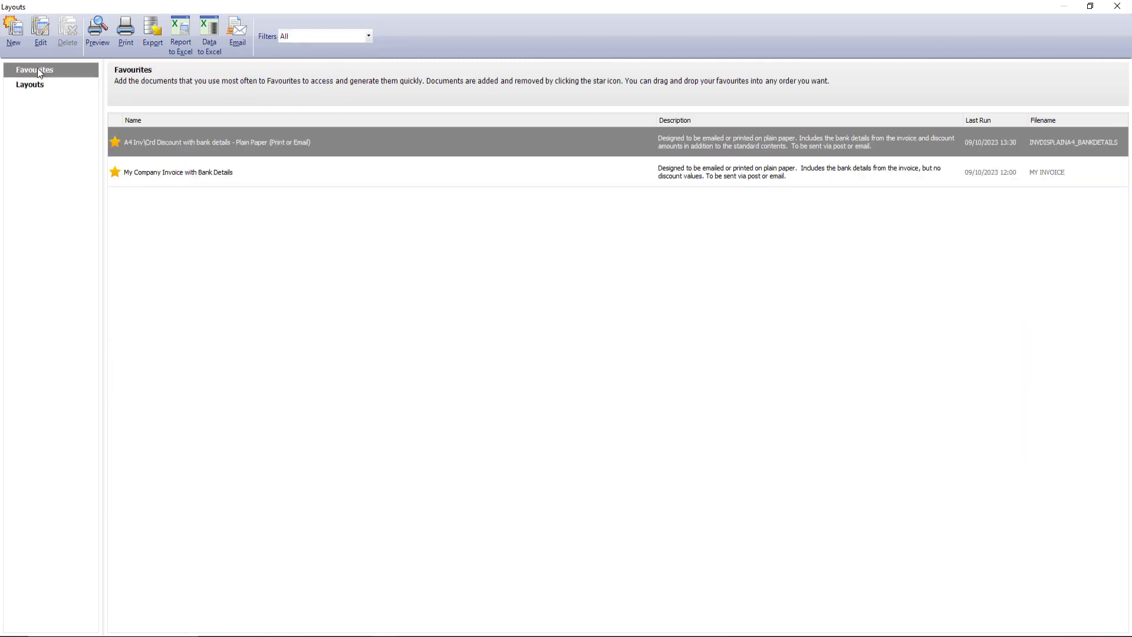
# Email invoice 87 using the My Company Invoice with Bank Details layout and confirm the output.
pyautogui.click(214, 173)
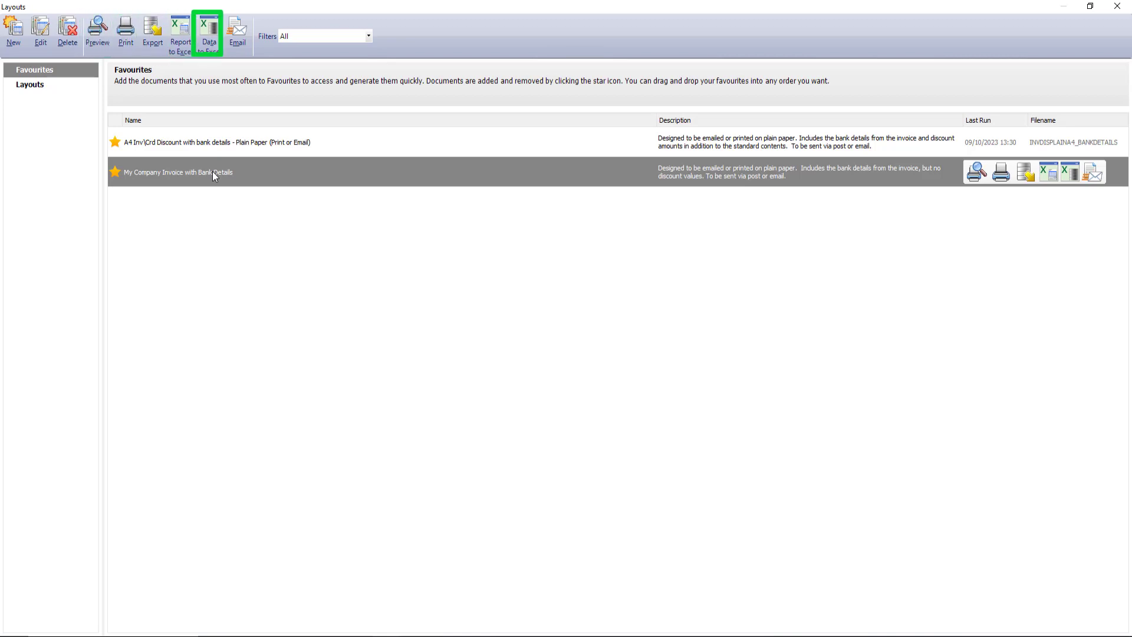
pyautogui.click(243, 39)
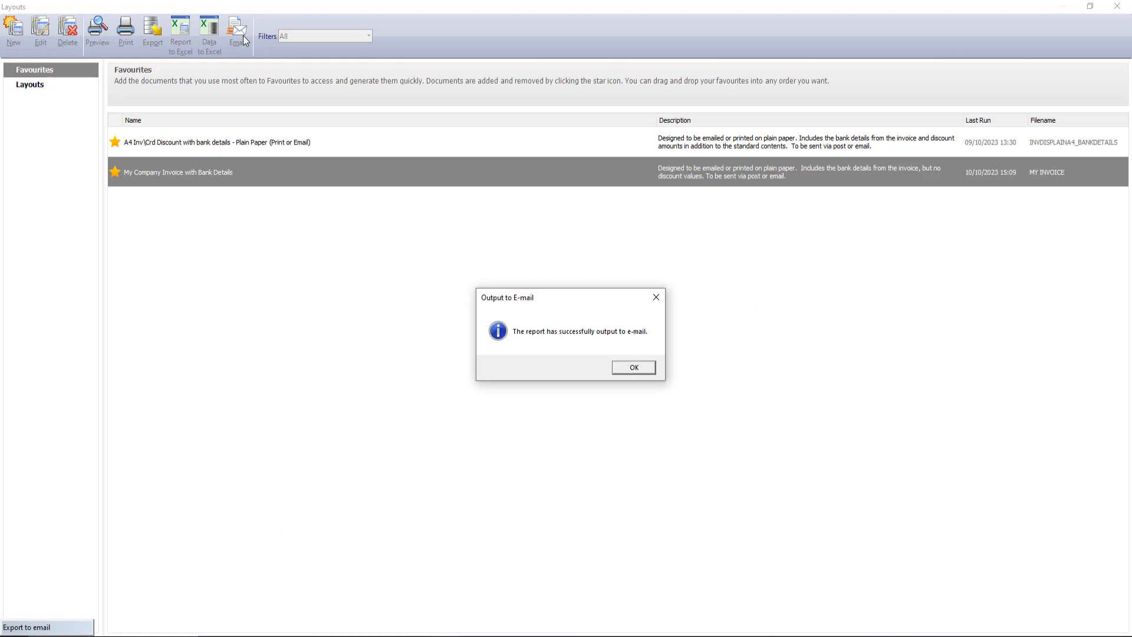
pyautogui.click(632, 368)
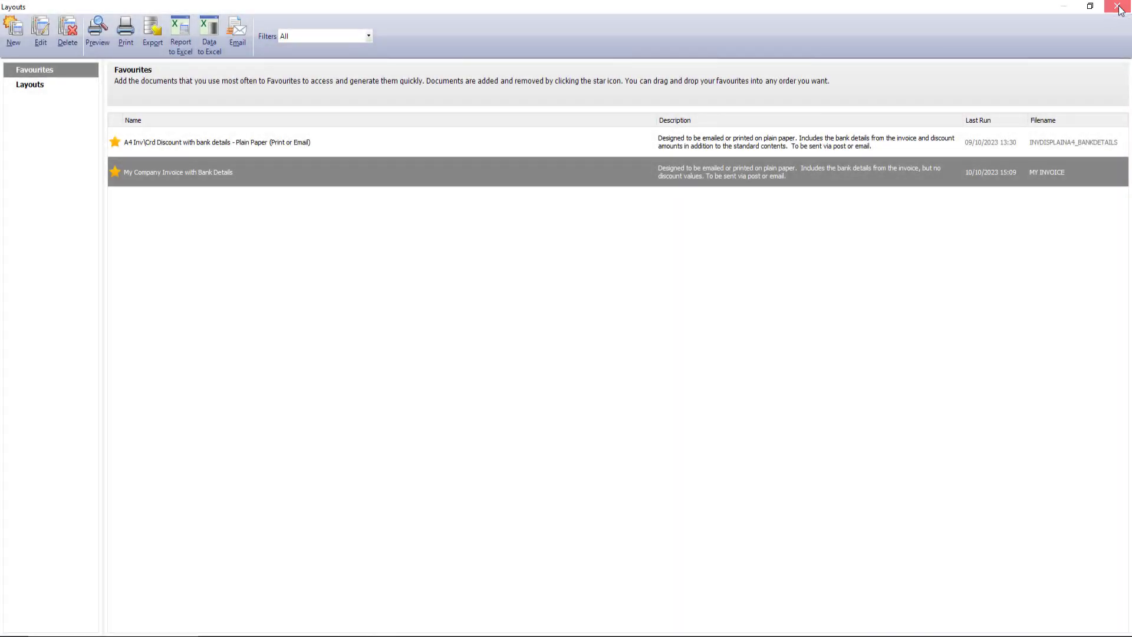
# Close the Layouts window, dismiss the Update Ledgers prompt, and close the Product Invoice.
pyautogui.click(1118, 8)
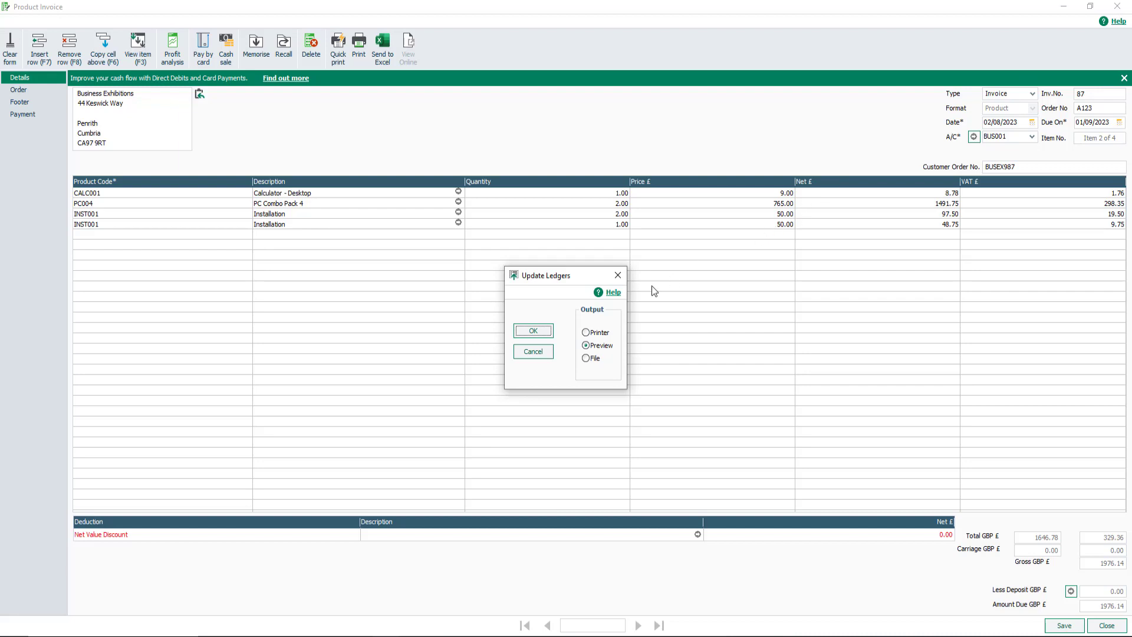
pyautogui.click(533, 353)
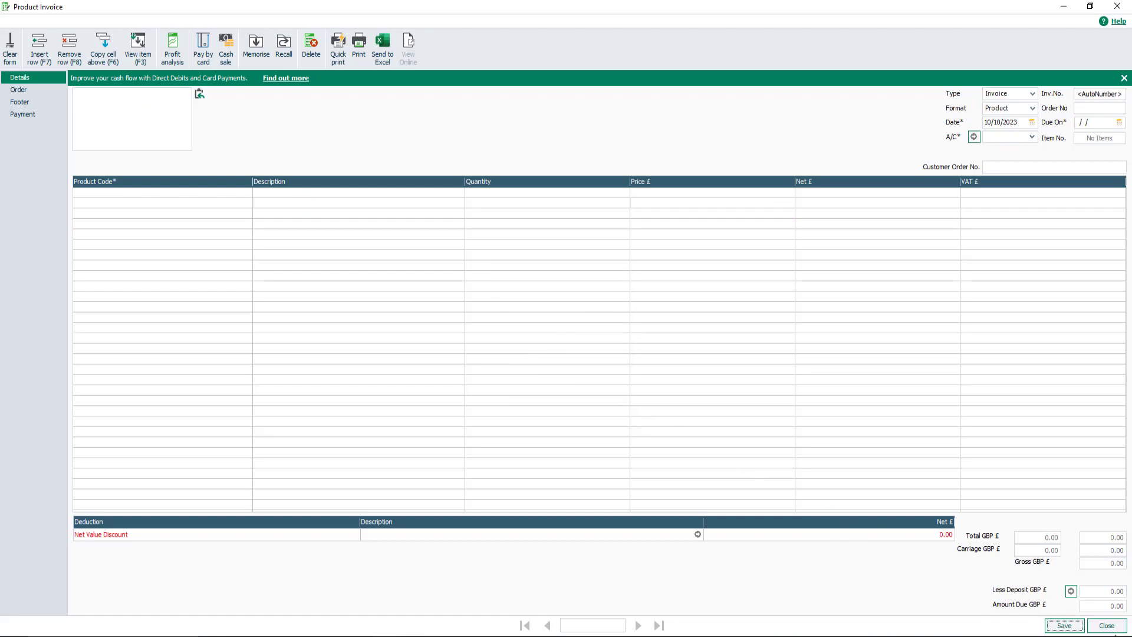
pyautogui.click(1106, 626)
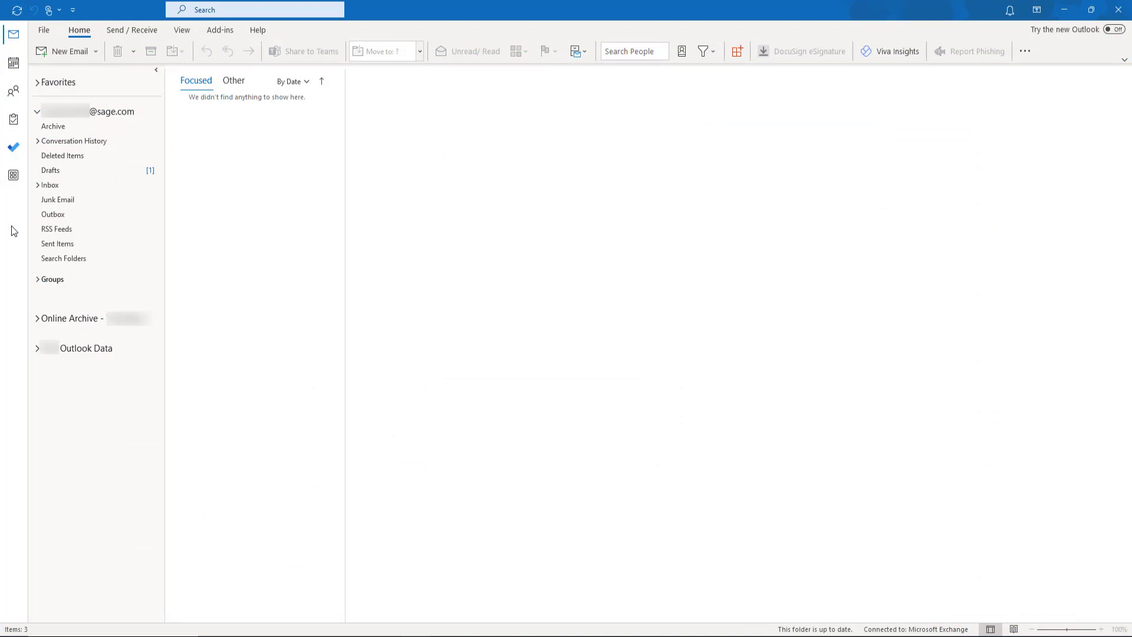
# Open the Invoice No. 87 draft and review its attached PDF before closing it.
pyautogui.click(73, 172)
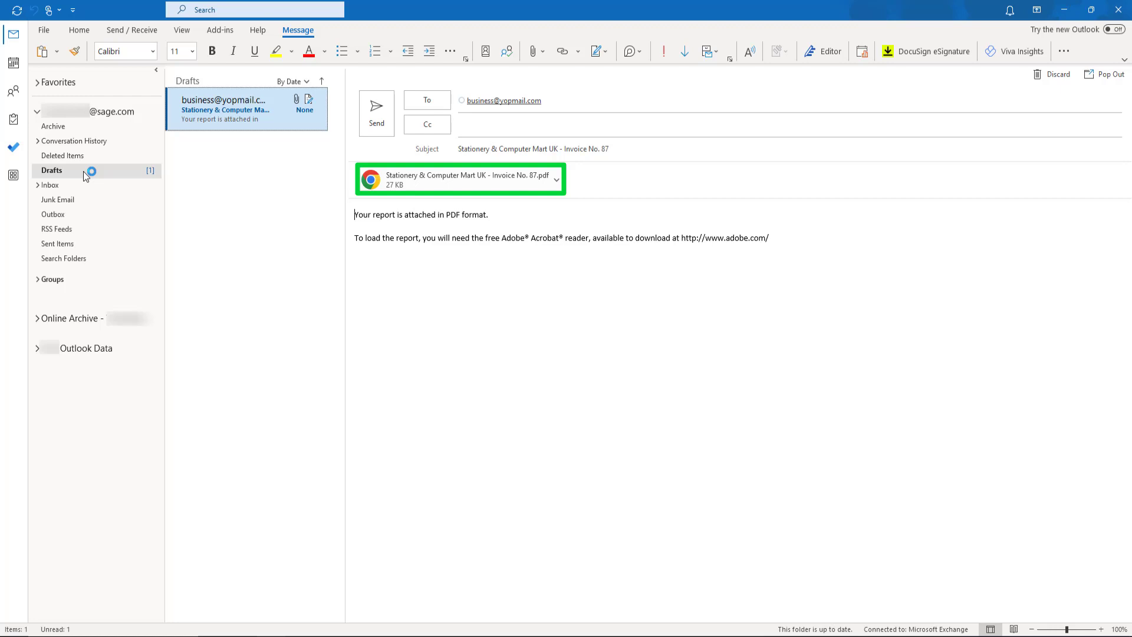
pyautogui.click(557, 180)
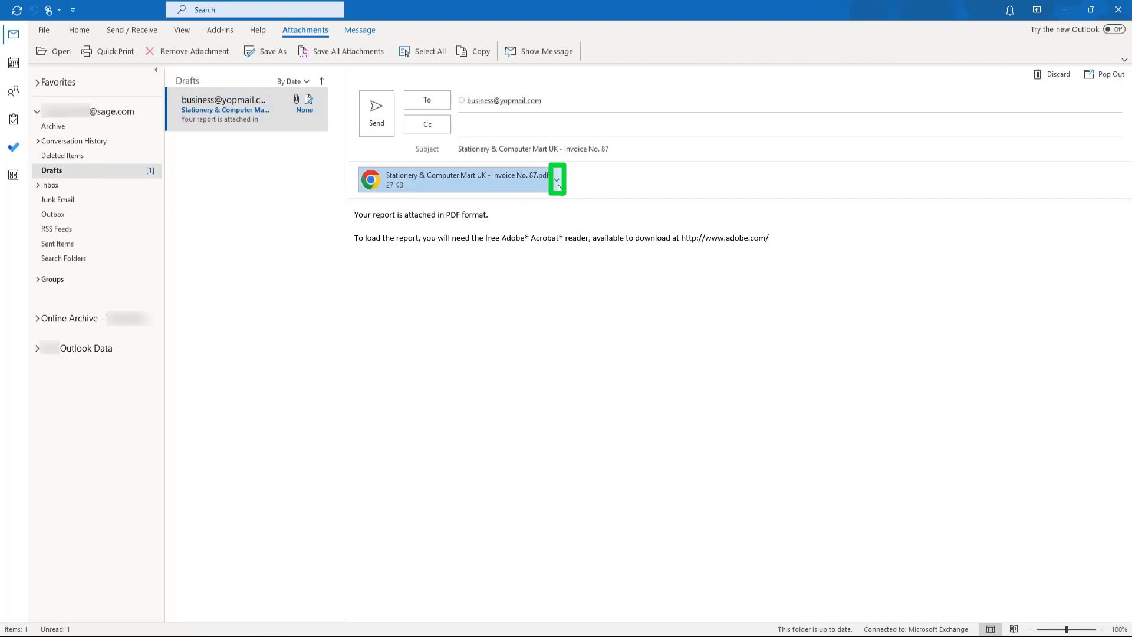
pyautogui.click(527, 201)
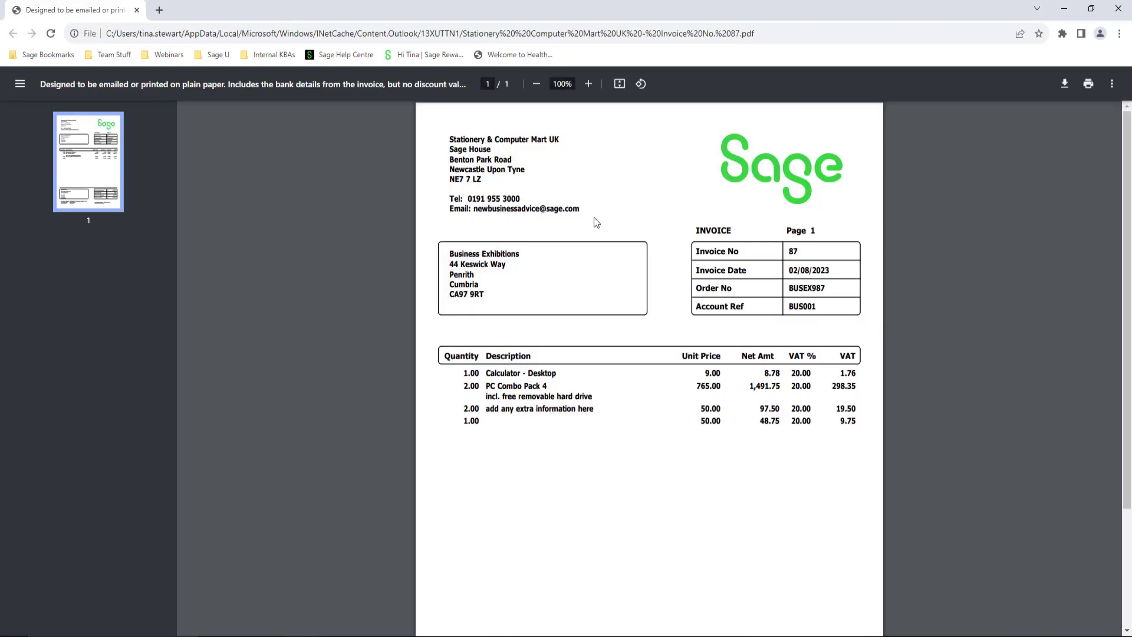
pyautogui.scroll(-3, 601, 236)
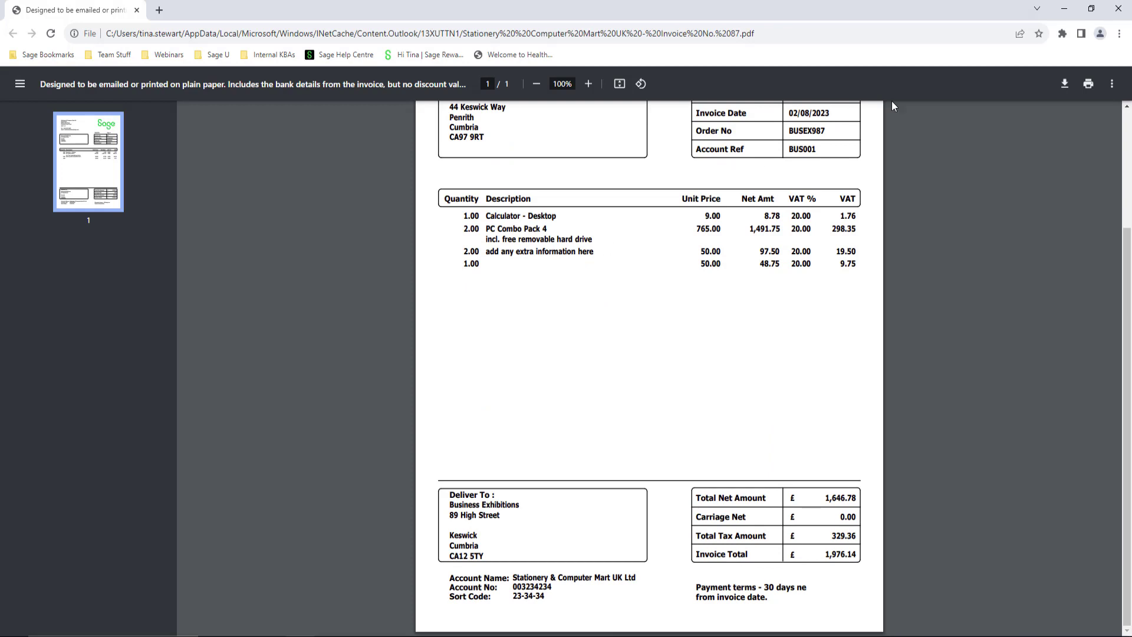
pyautogui.click(1118, 9)
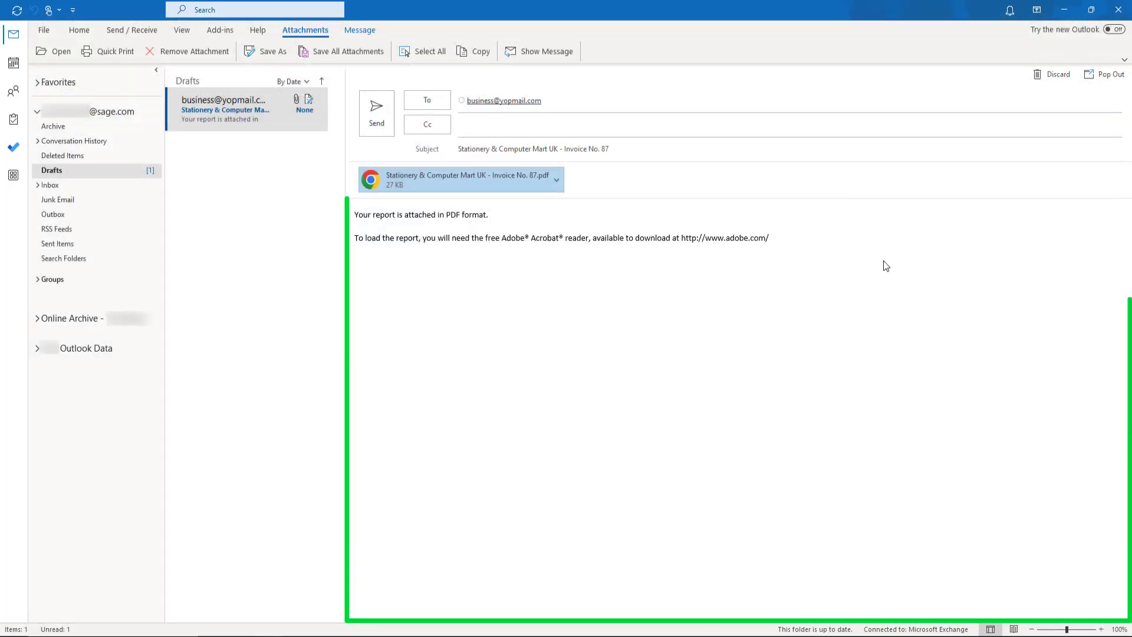
# Add the opening line 'Enter extra text here...' to the Invoice No. 87 email and send it.
pyautogui.click(353, 216)
pyautogui.press('Return')
pyautogui.write('Enter e')
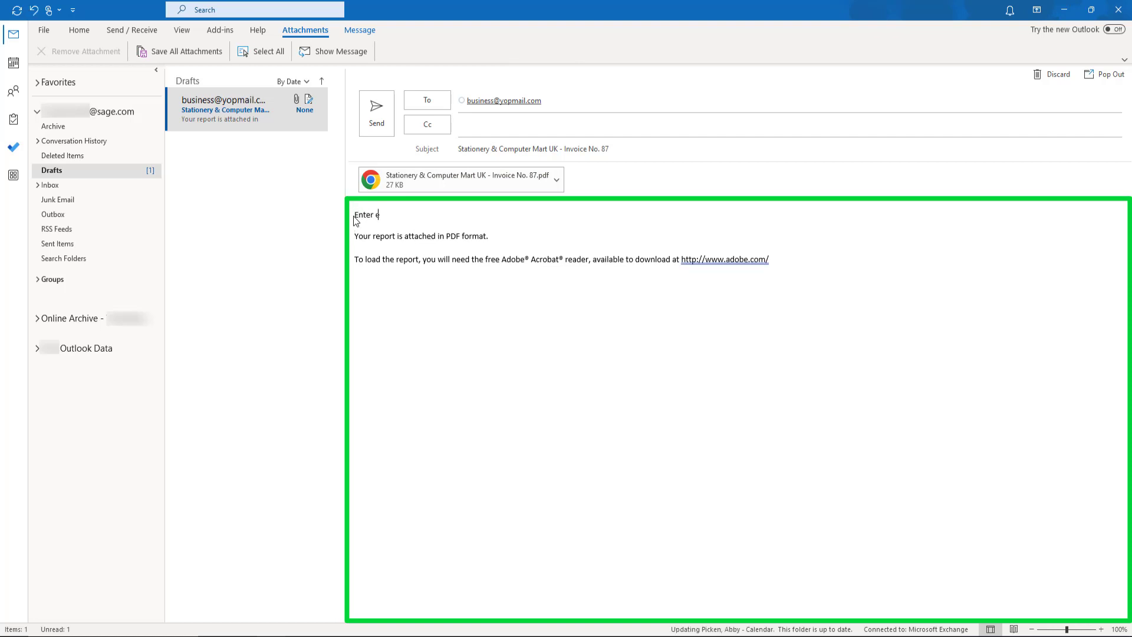
pyautogui.write('xtra text here...')
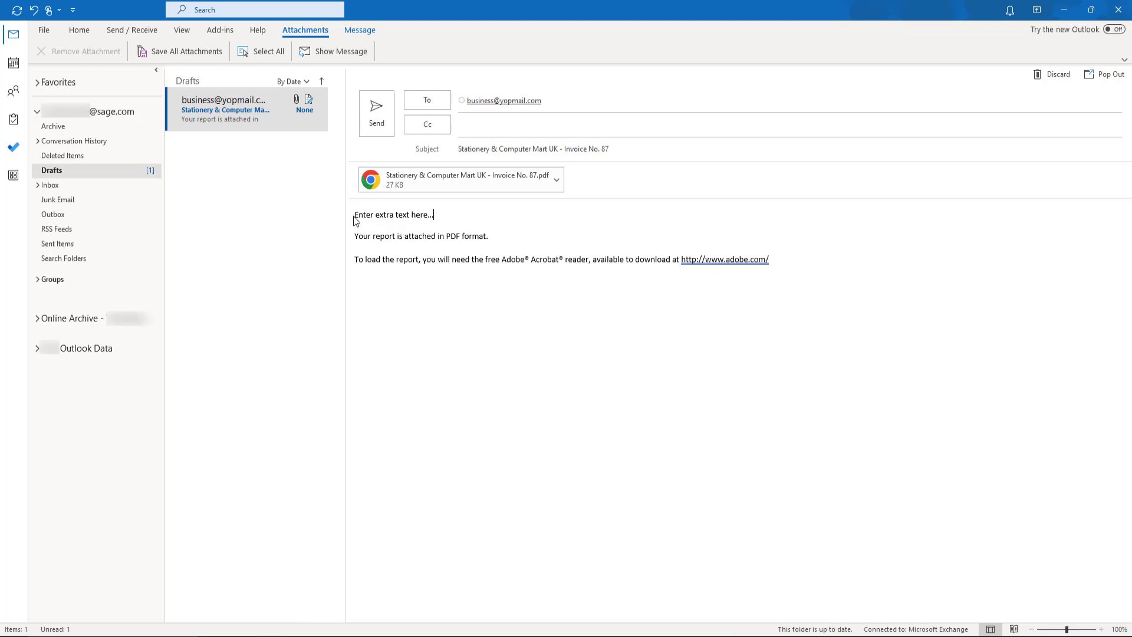
pyautogui.click(376, 113)
pyautogui.click(89, 244)
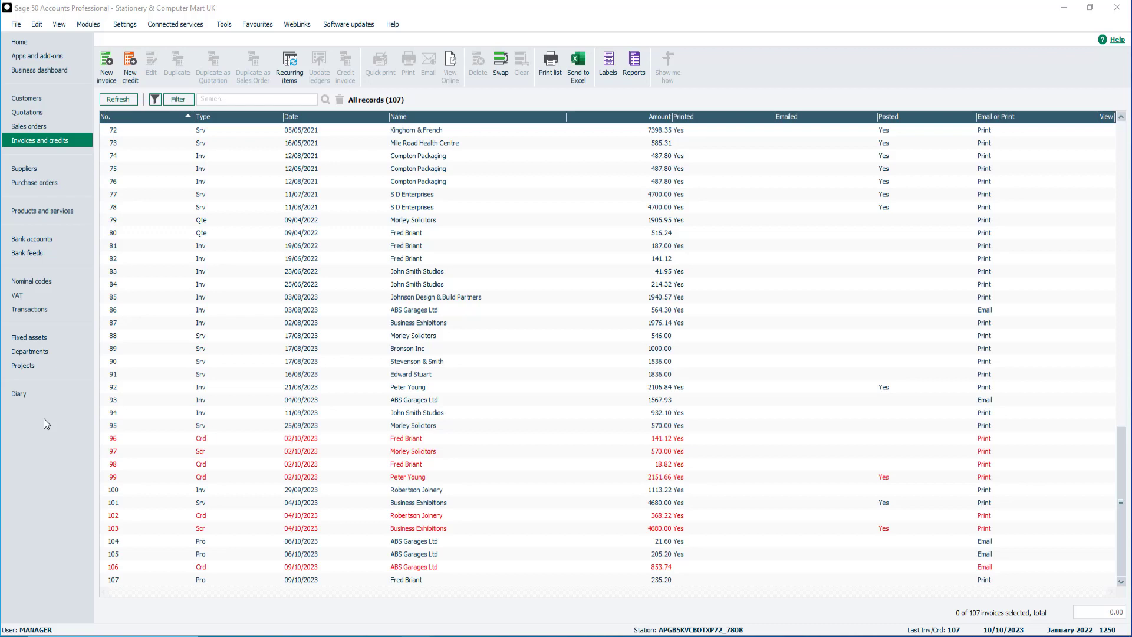
# Select record 82, then the range of records 86 through 93.
pyautogui.click(190, 259)
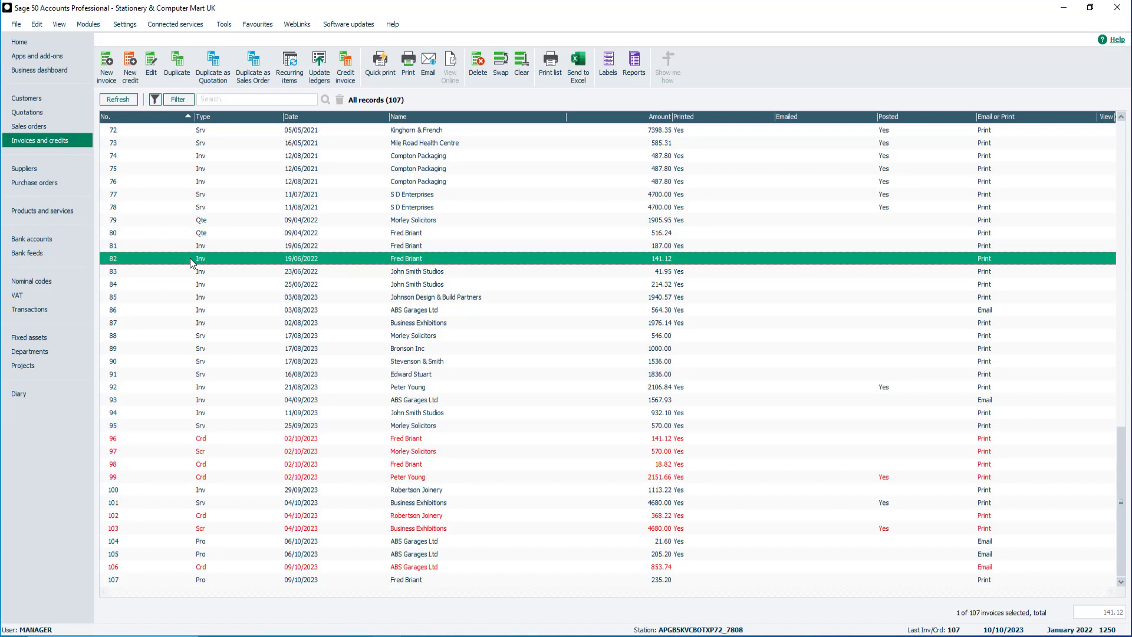
pyautogui.click(157, 312)
pyautogui.press('shift')
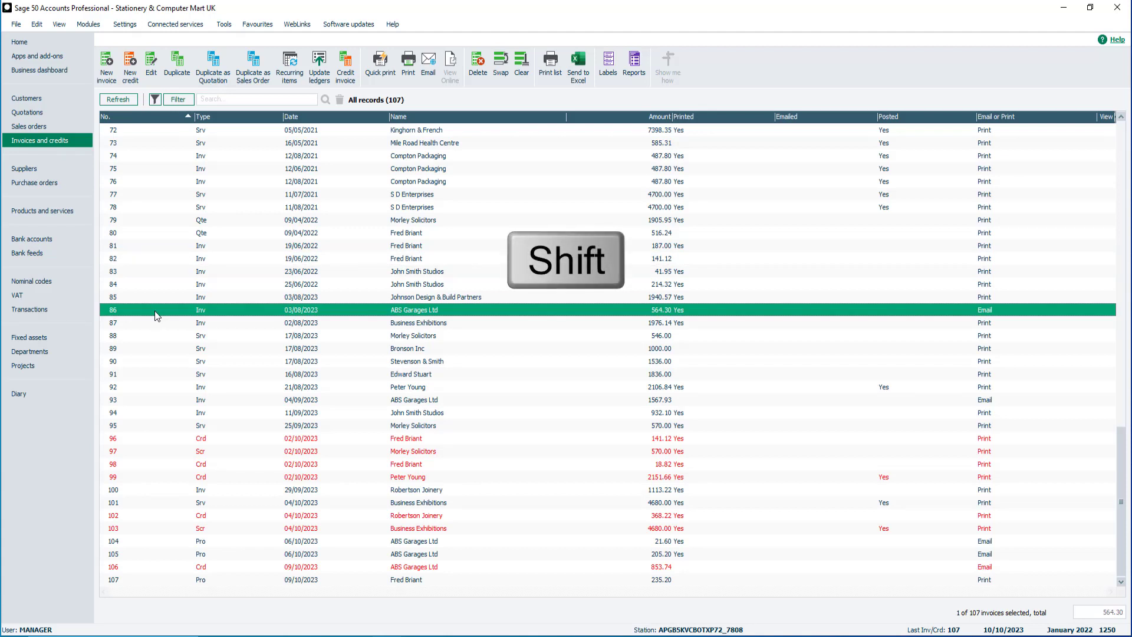
pyautogui.keyDown('shift'); pyautogui.click(137, 402); pyautogui.keyUp('shift')
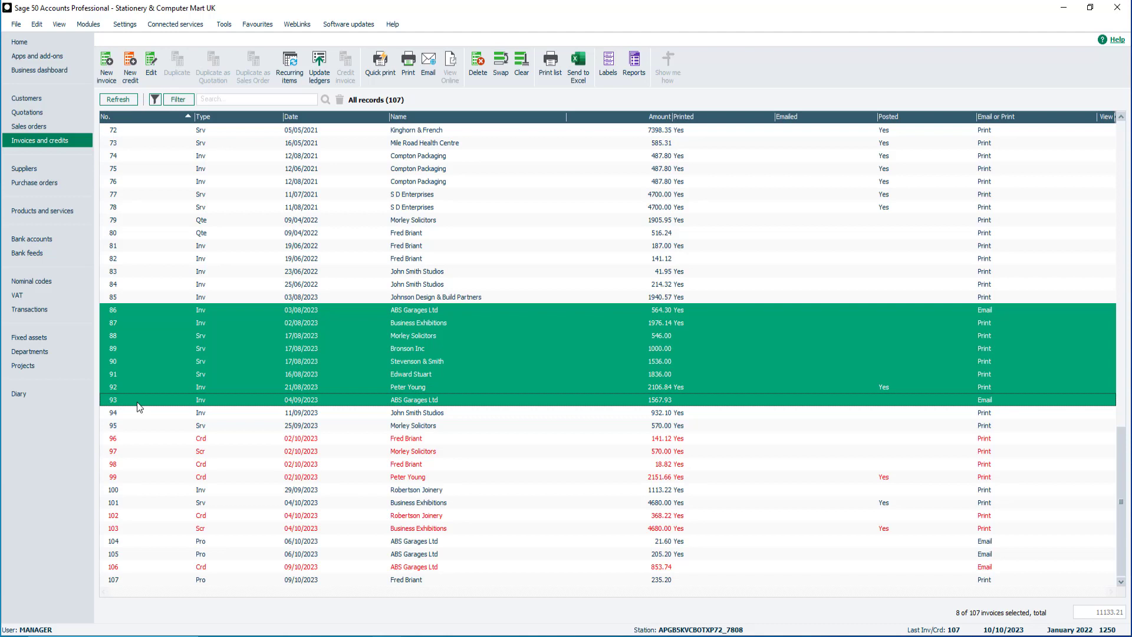
# Select records 89, 106 and 107 together in the list.
pyautogui.click(133, 349)
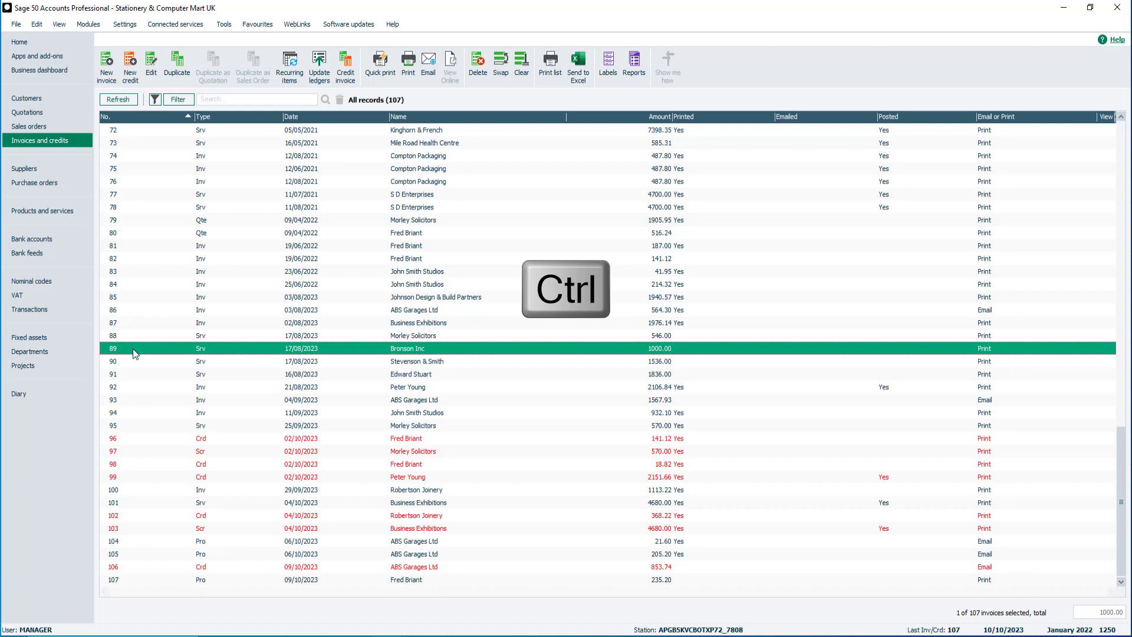
pyautogui.keyDown('ctrl'); pyautogui.click(161, 564); pyautogui.keyUp('ctrl')
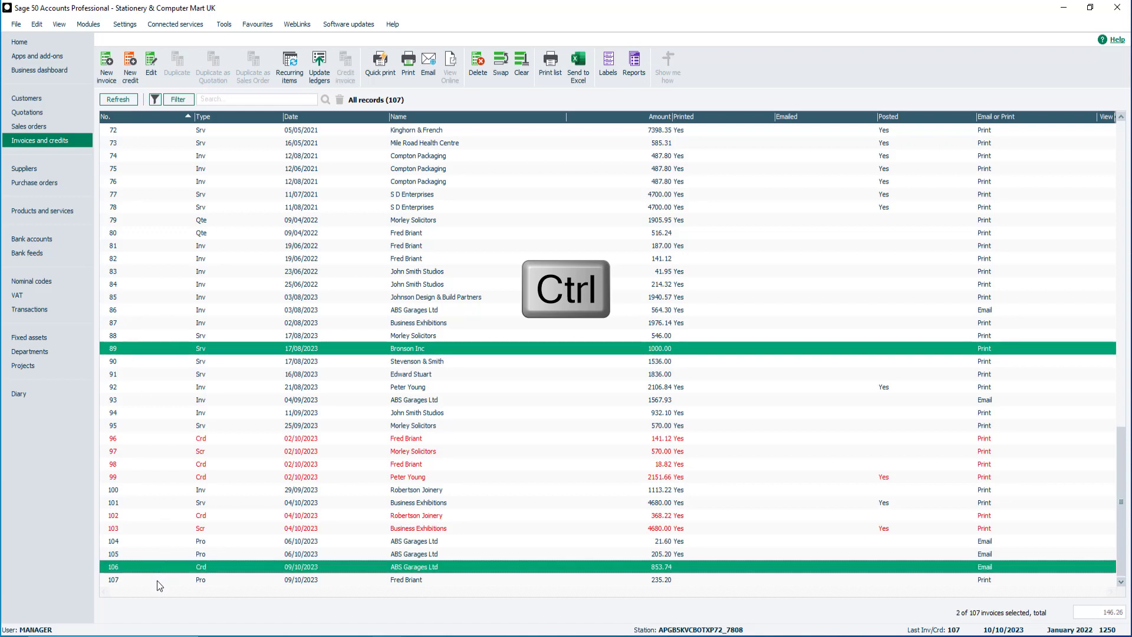
pyautogui.keyDown('ctrl'); pyautogui.click(157, 580); pyautogui.keyUp('ctrl')
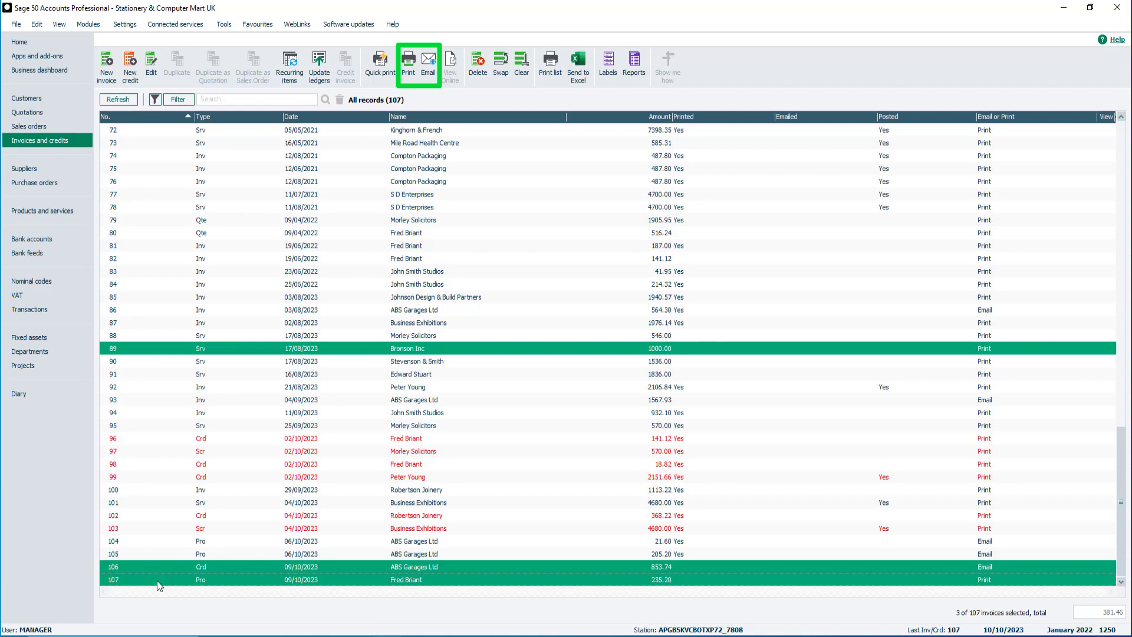
# Email the three records with the favourite A4 Inv\Crd Discount with bank details layout and confirm.
pyautogui.click(407, 75)
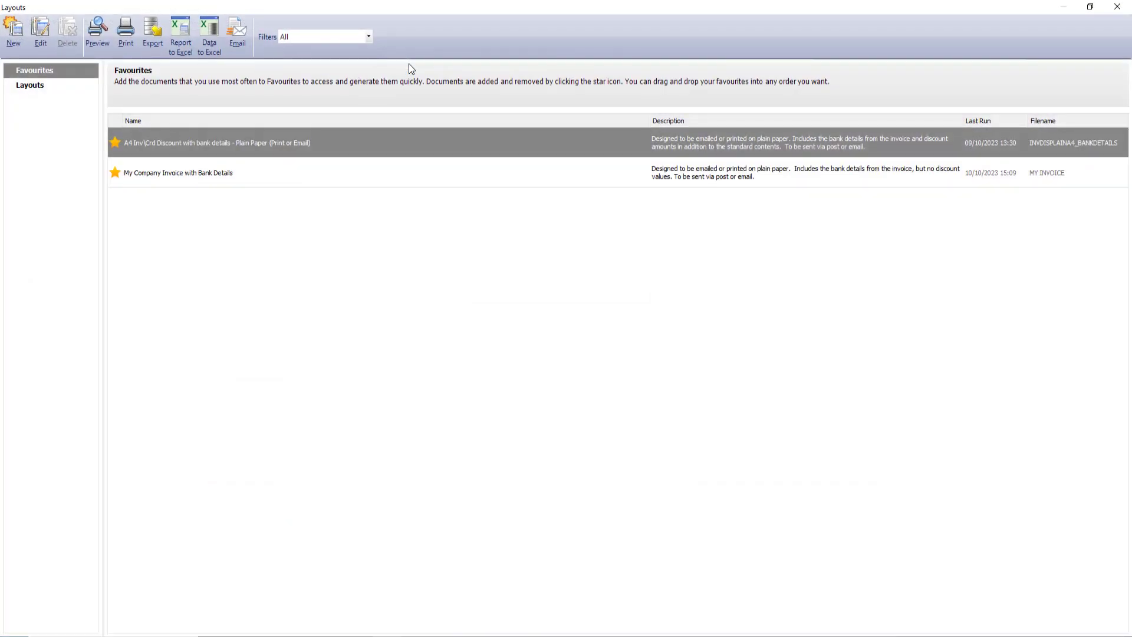
pyautogui.click(31, 87)
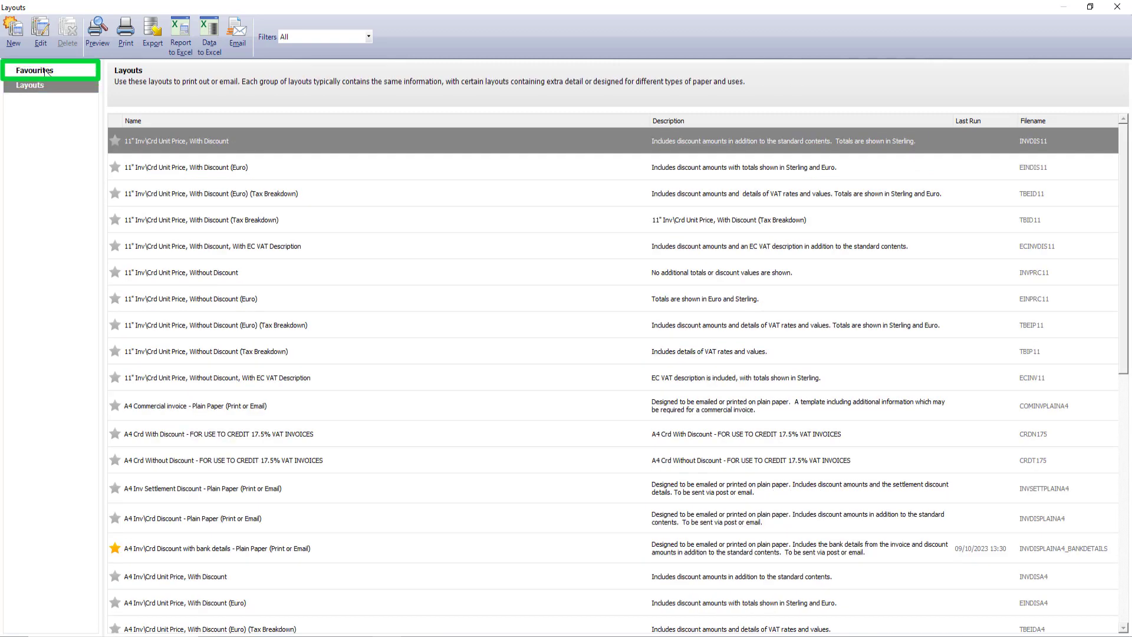
pyautogui.click(46, 71)
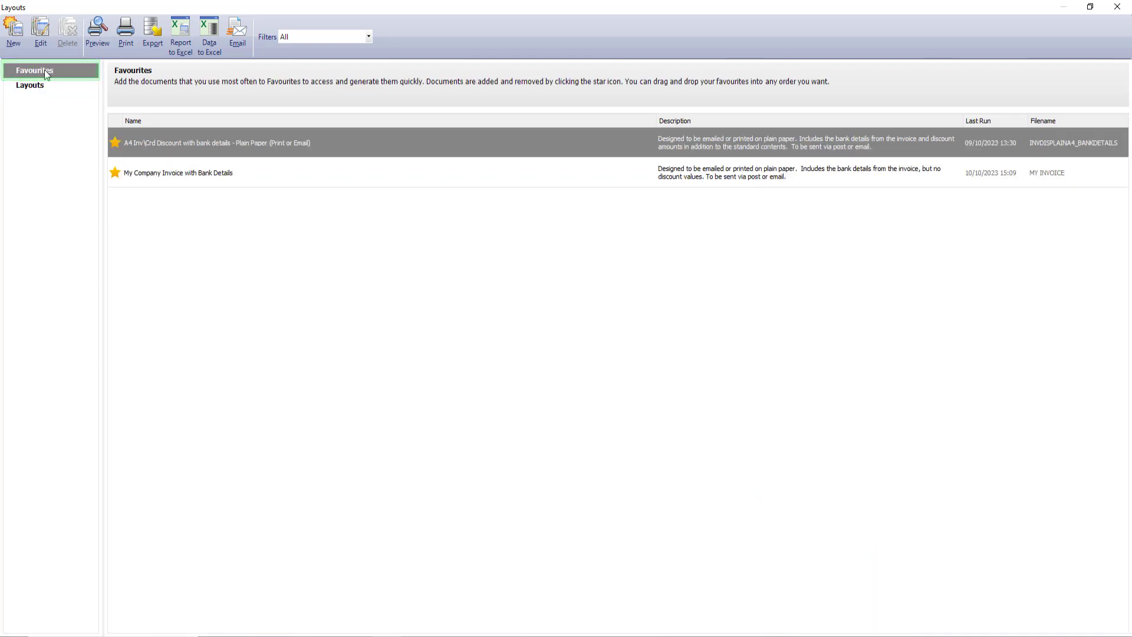
pyautogui.moveTo(339, 148)
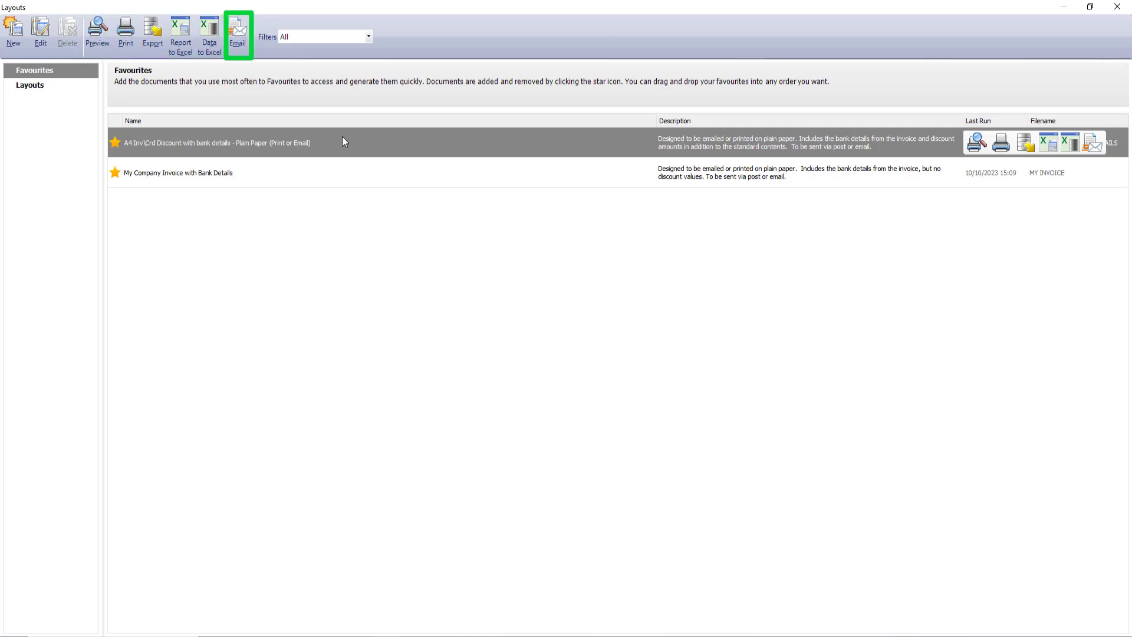
pyautogui.click(240, 39)
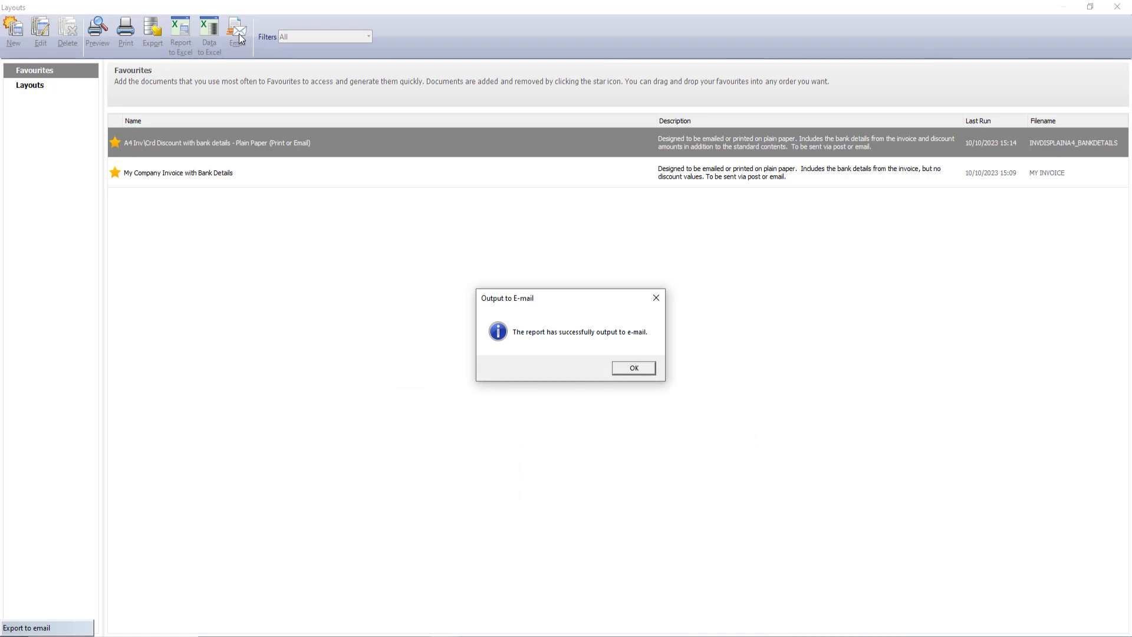
pyautogui.click(641, 371)
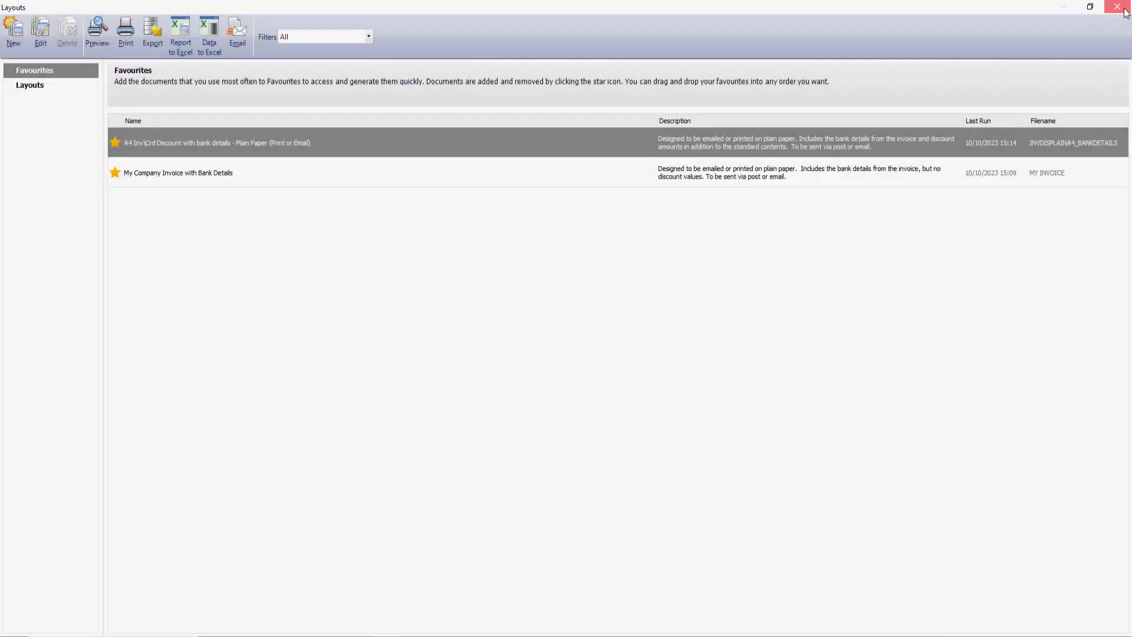
# Close the layouts window and send all three Outlook drafts, including Credit Note 106 and Invoice 89.
pyautogui.click(1117, 7)
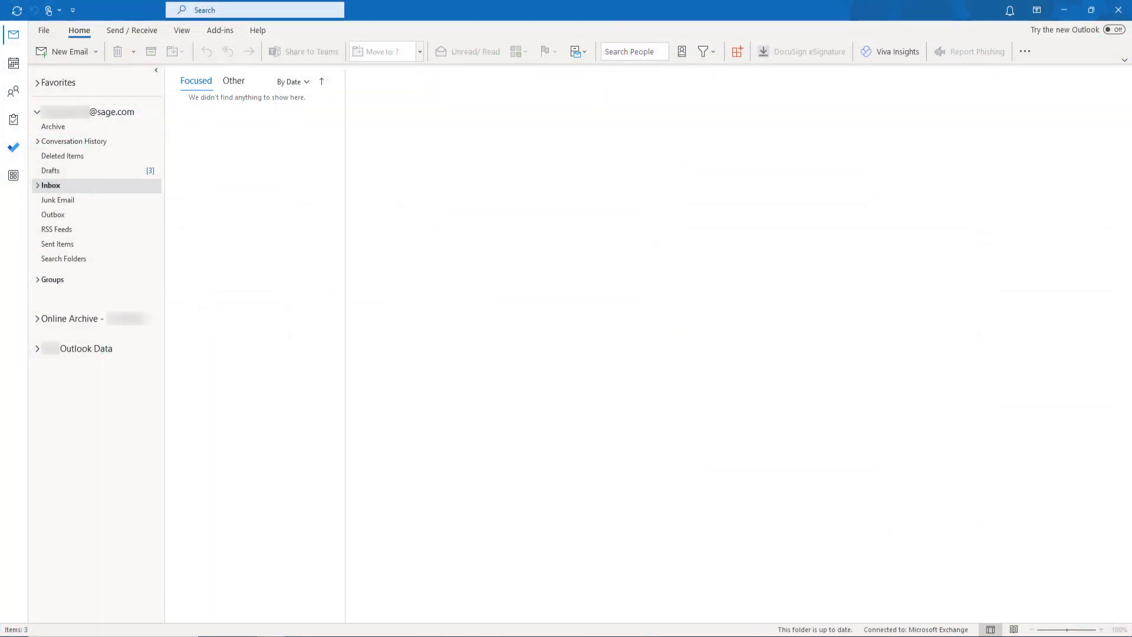
pyautogui.click(61, 169)
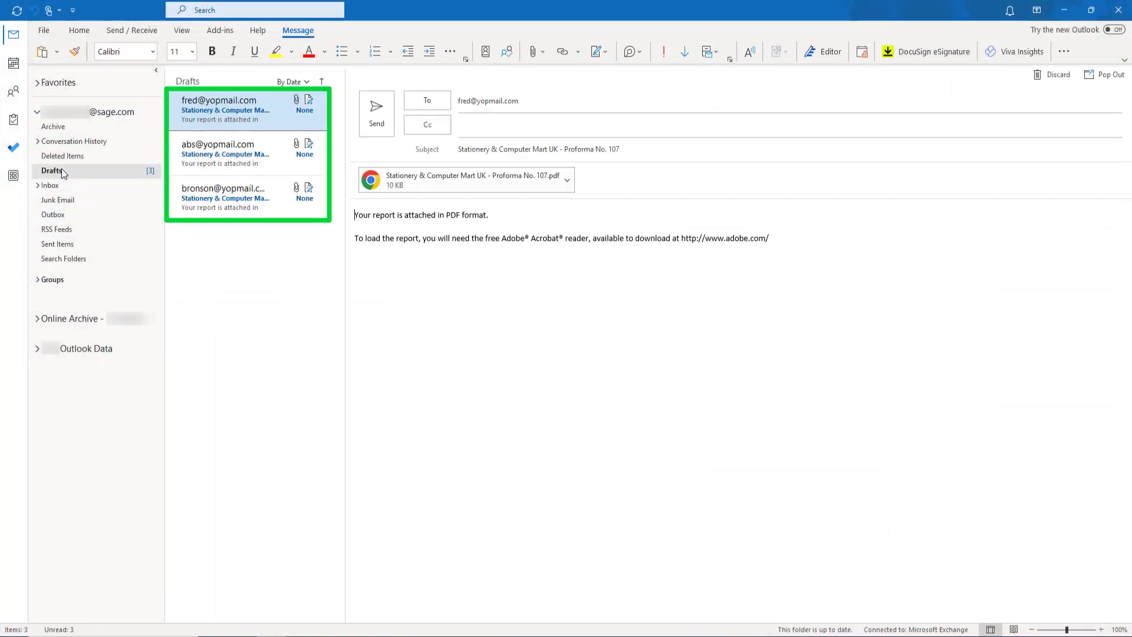
pyautogui.click(271, 147)
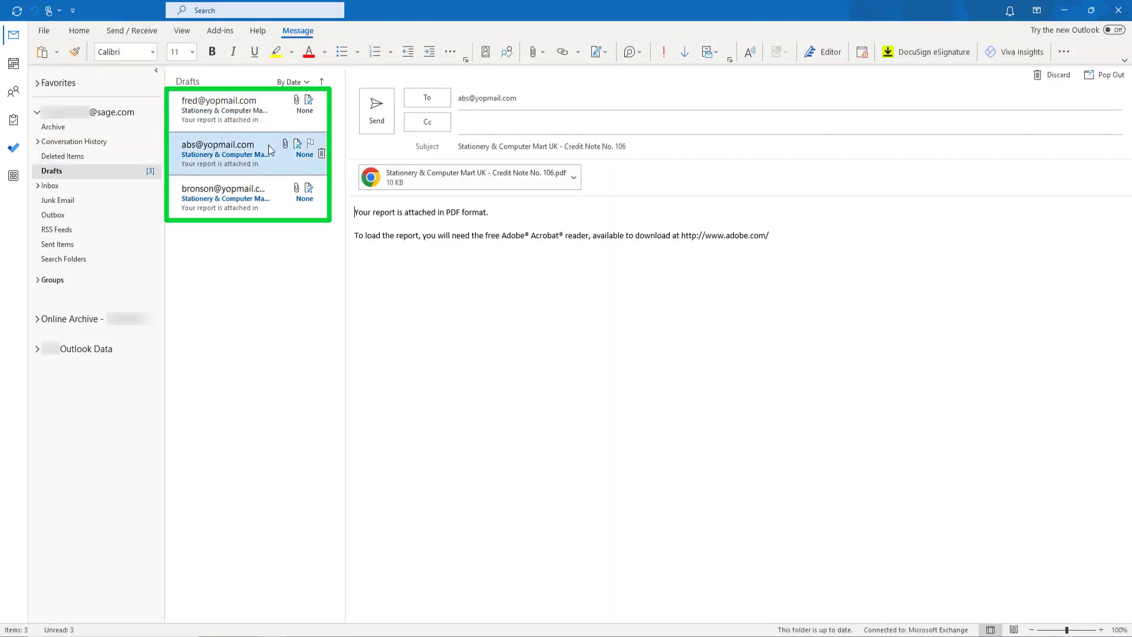
pyautogui.click(274, 203)
pyautogui.click(377, 112)
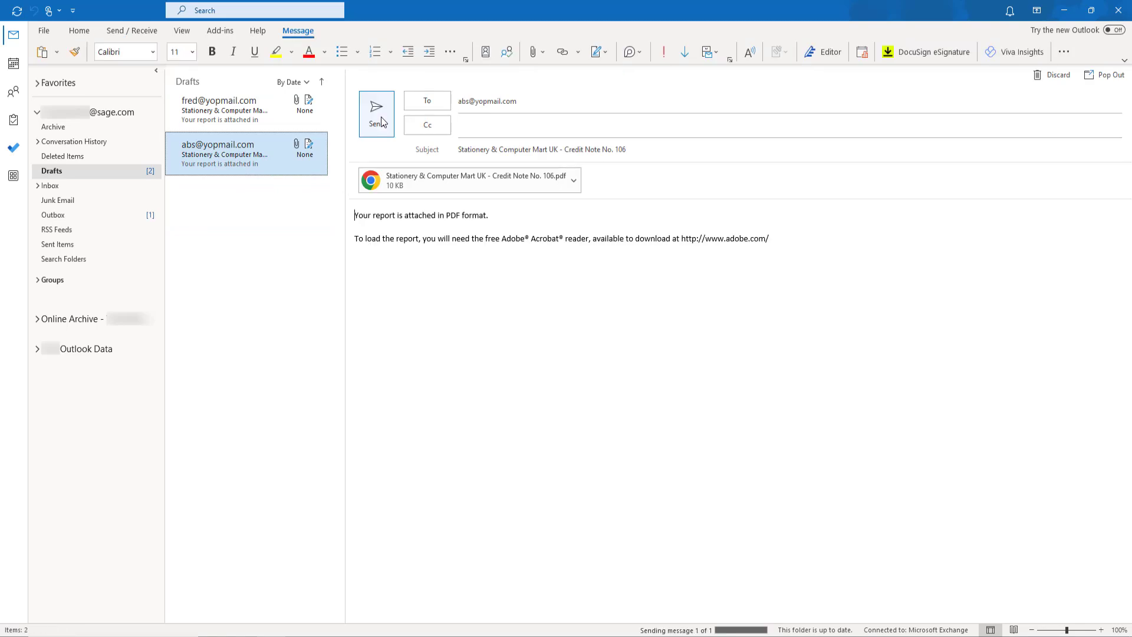
pyautogui.click(377, 112)
pyautogui.click(378, 112)
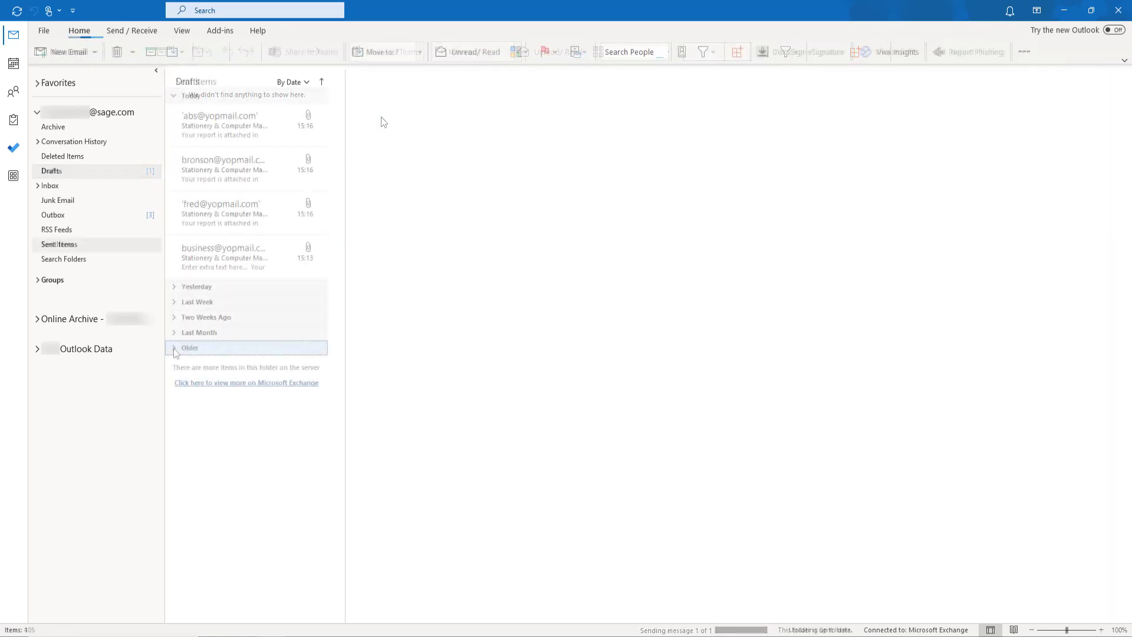